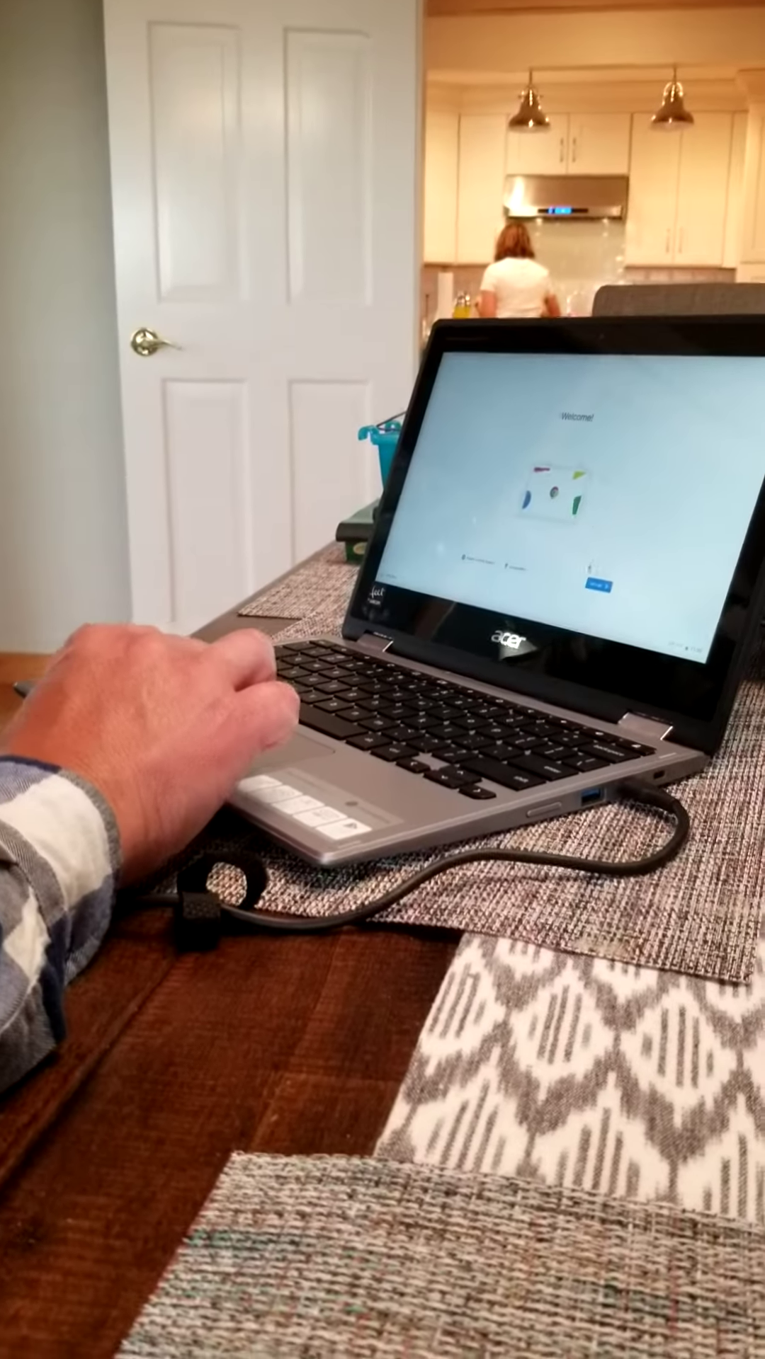
# Advance past the Welcome screen to the network setup list.
pyautogui.press('Return')
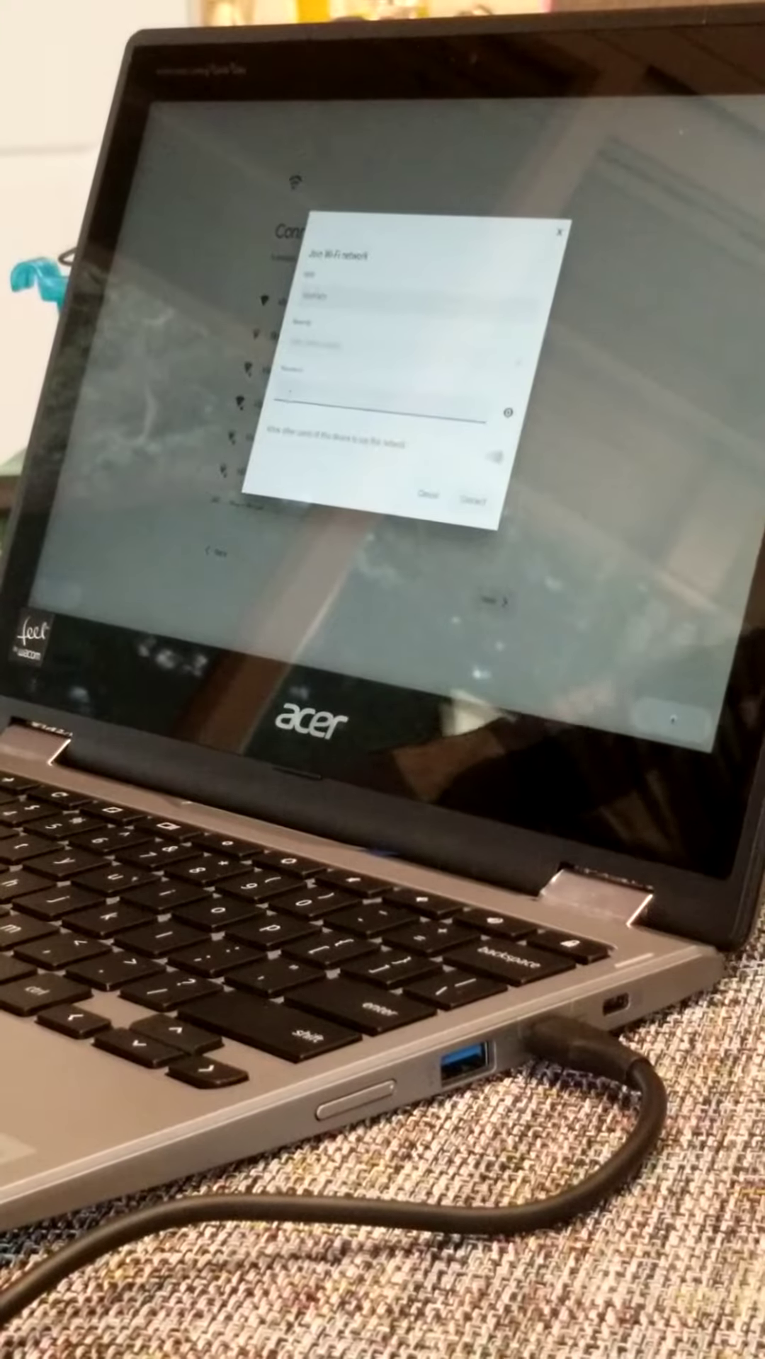
pyautogui.write('•')
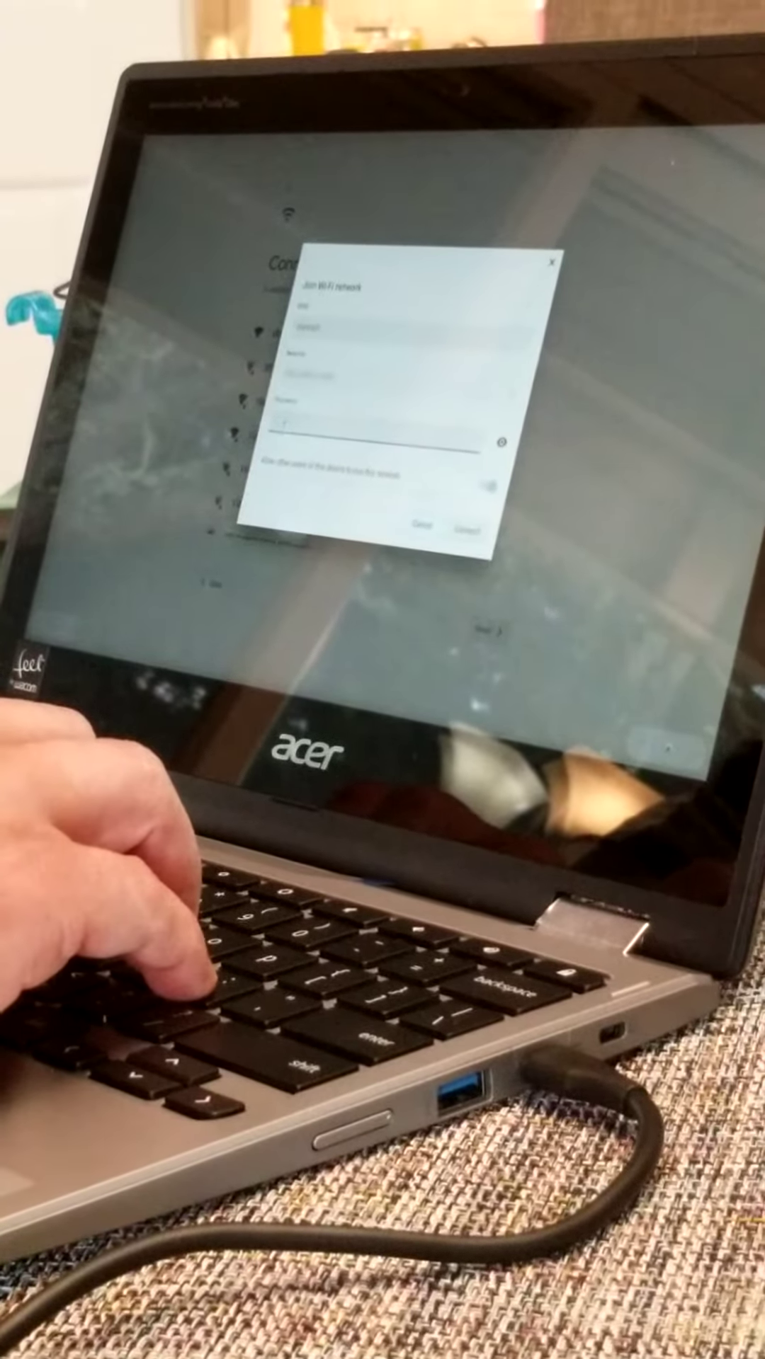
pyautogui.write('••••')
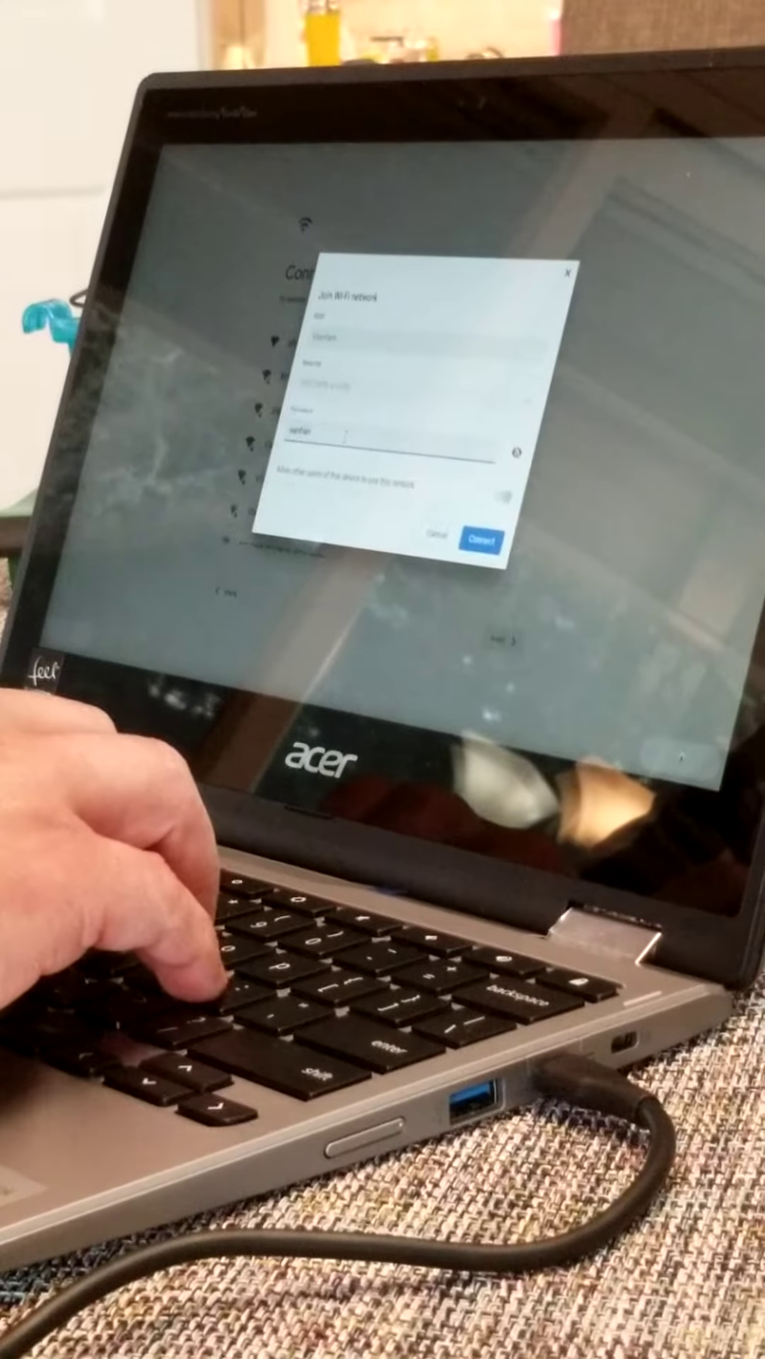
pyautogui.write('••')
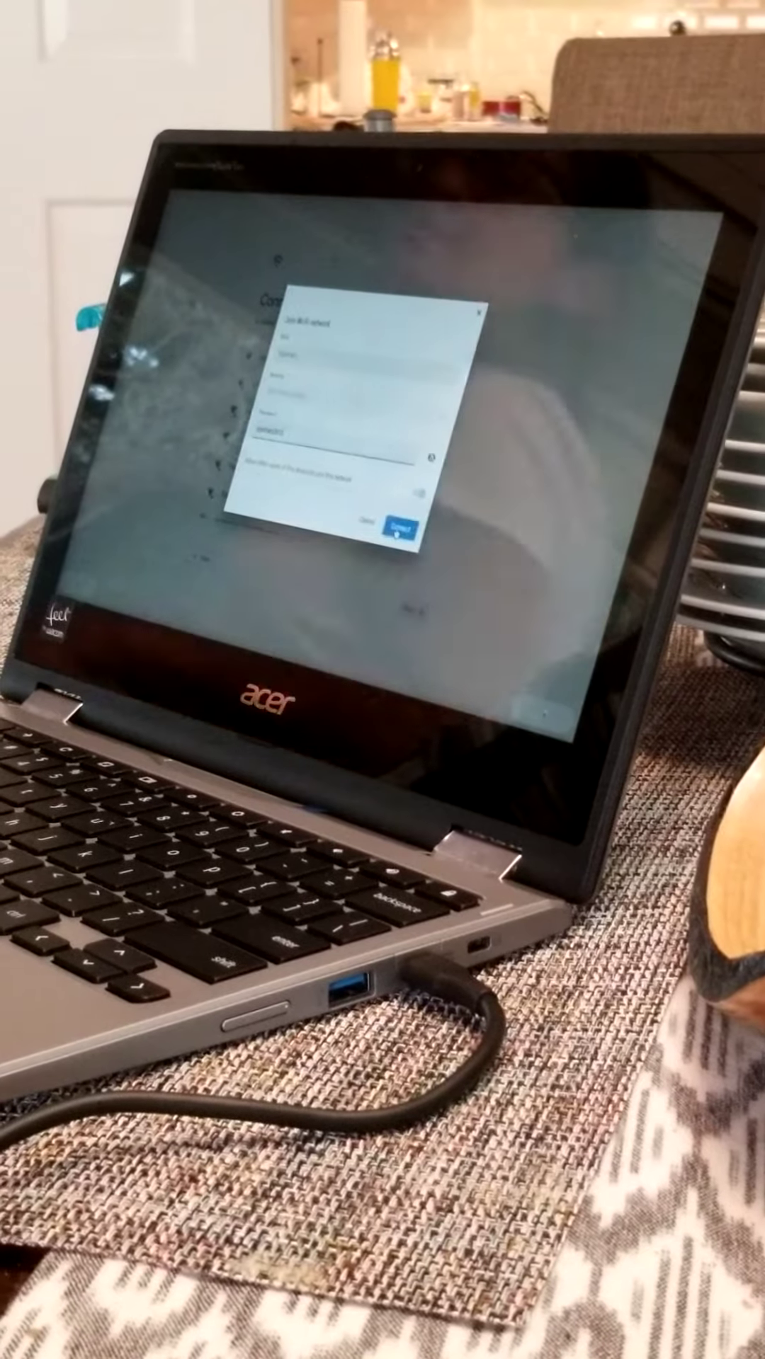
# Connect to the chosen Wi-Fi network using the entered password.
pyautogui.click(397, 530)
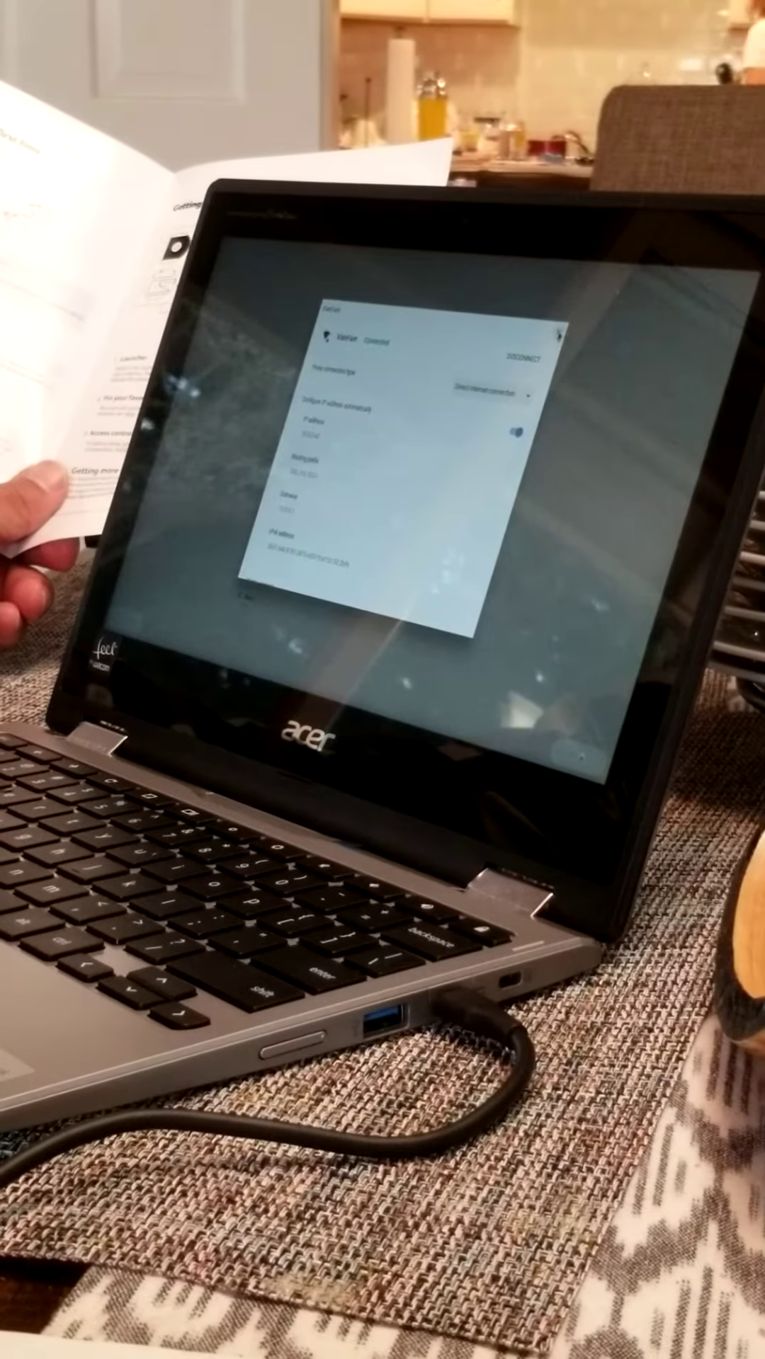
# Close the connection details and retry joining the network with the new password.
pyautogui.click(561, 336)
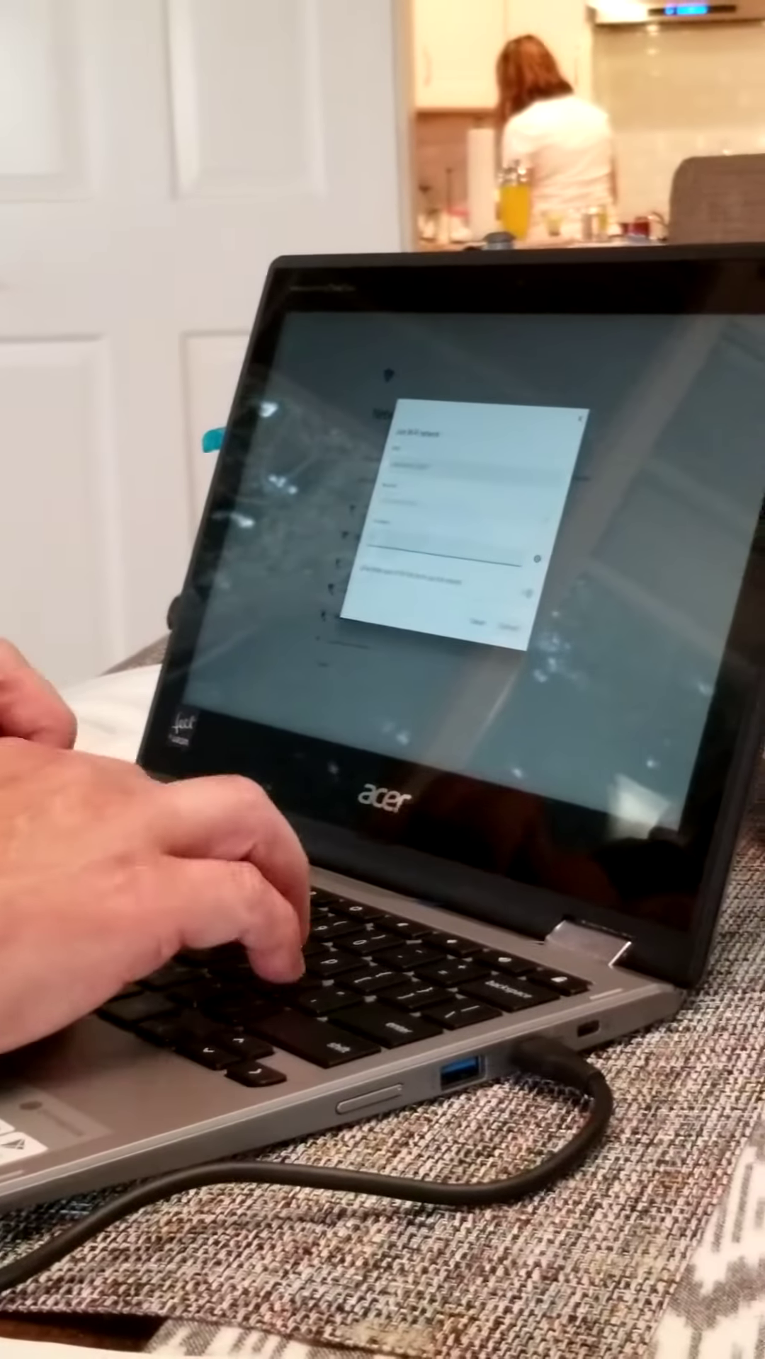
pyautogui.write('password')
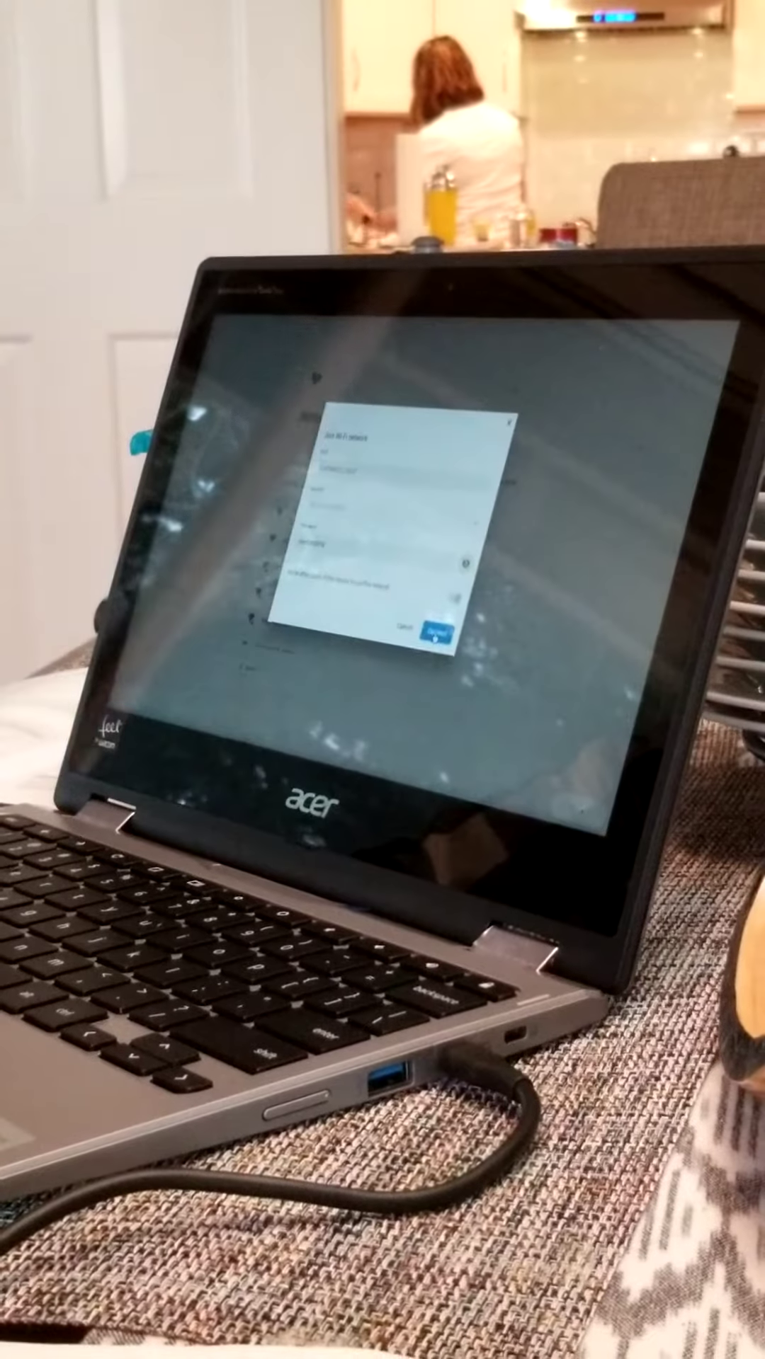
pyautogui.click(442, 635)
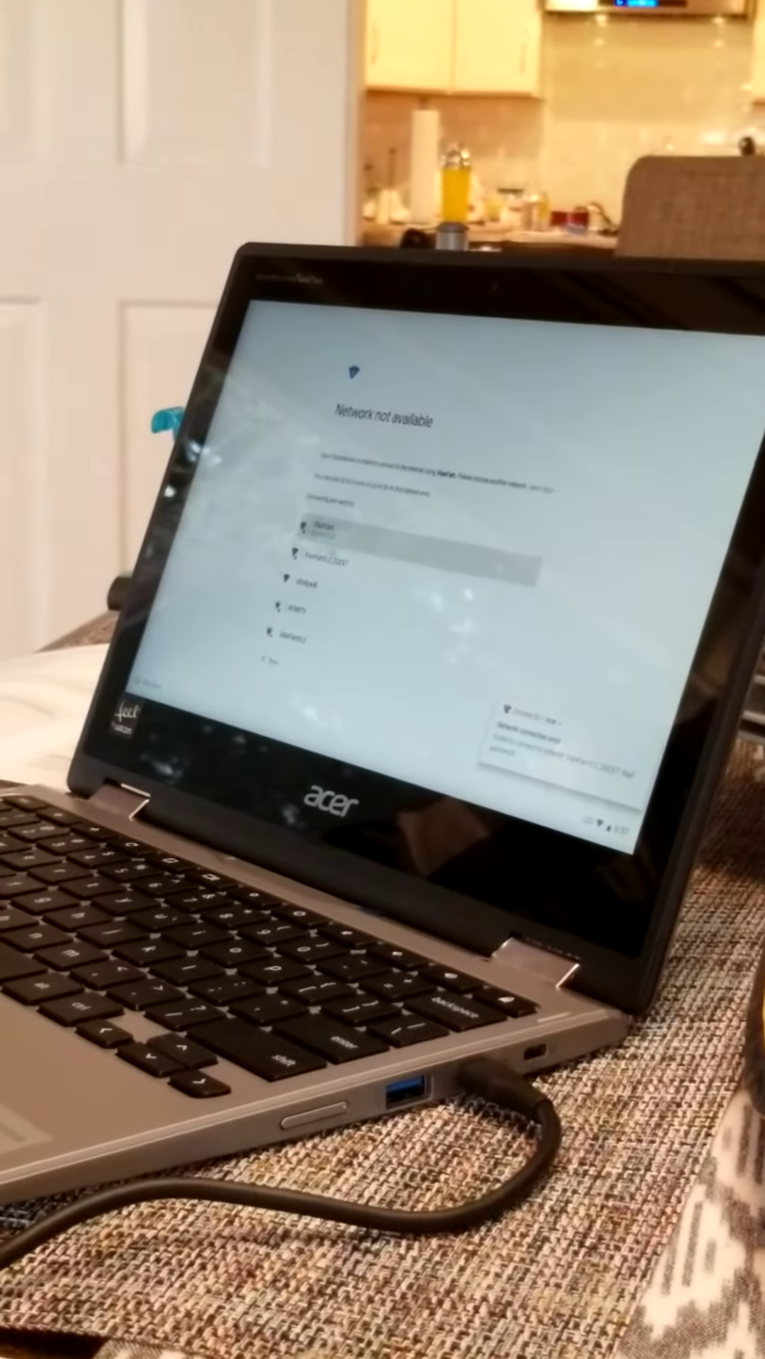
# Dismiss the blank settings dialog over the network-not-available page.
pyautogui.press('Return')
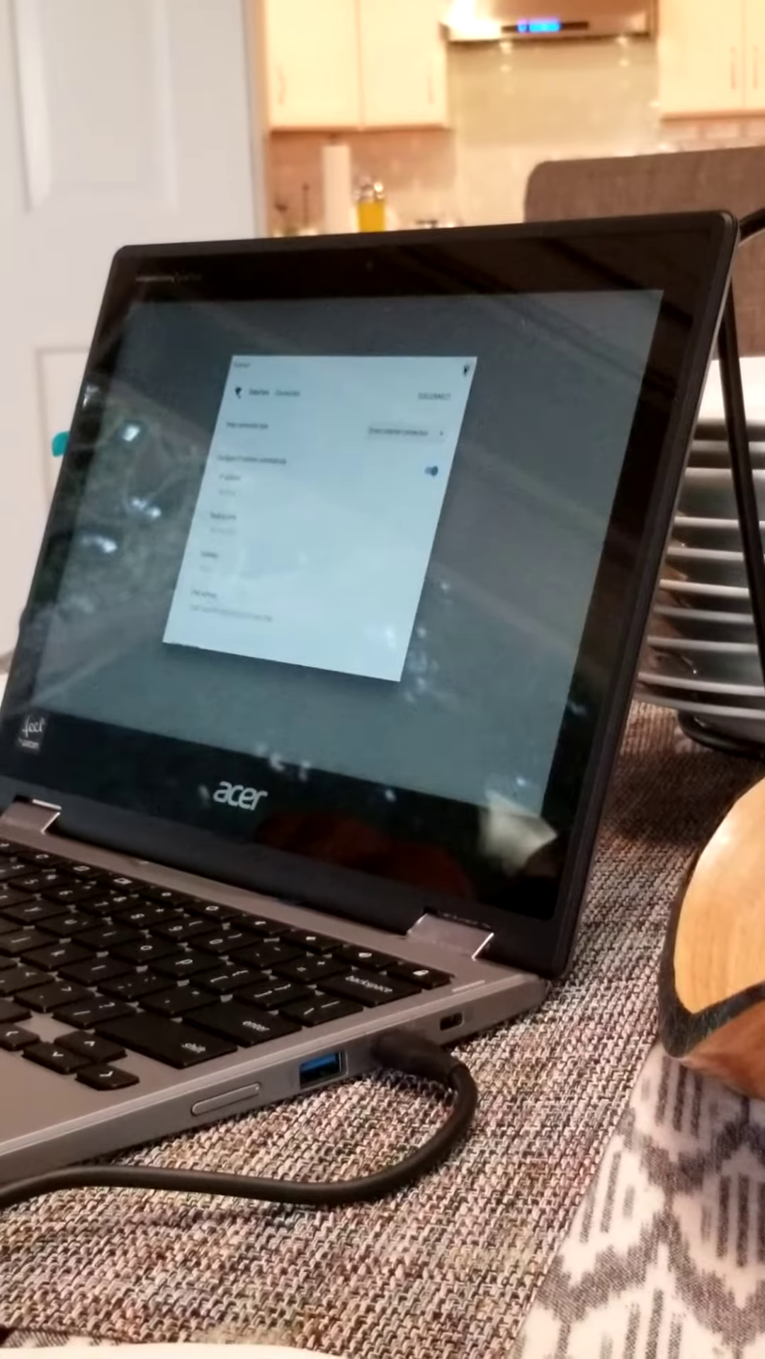
pyautogui.click(468, 370)
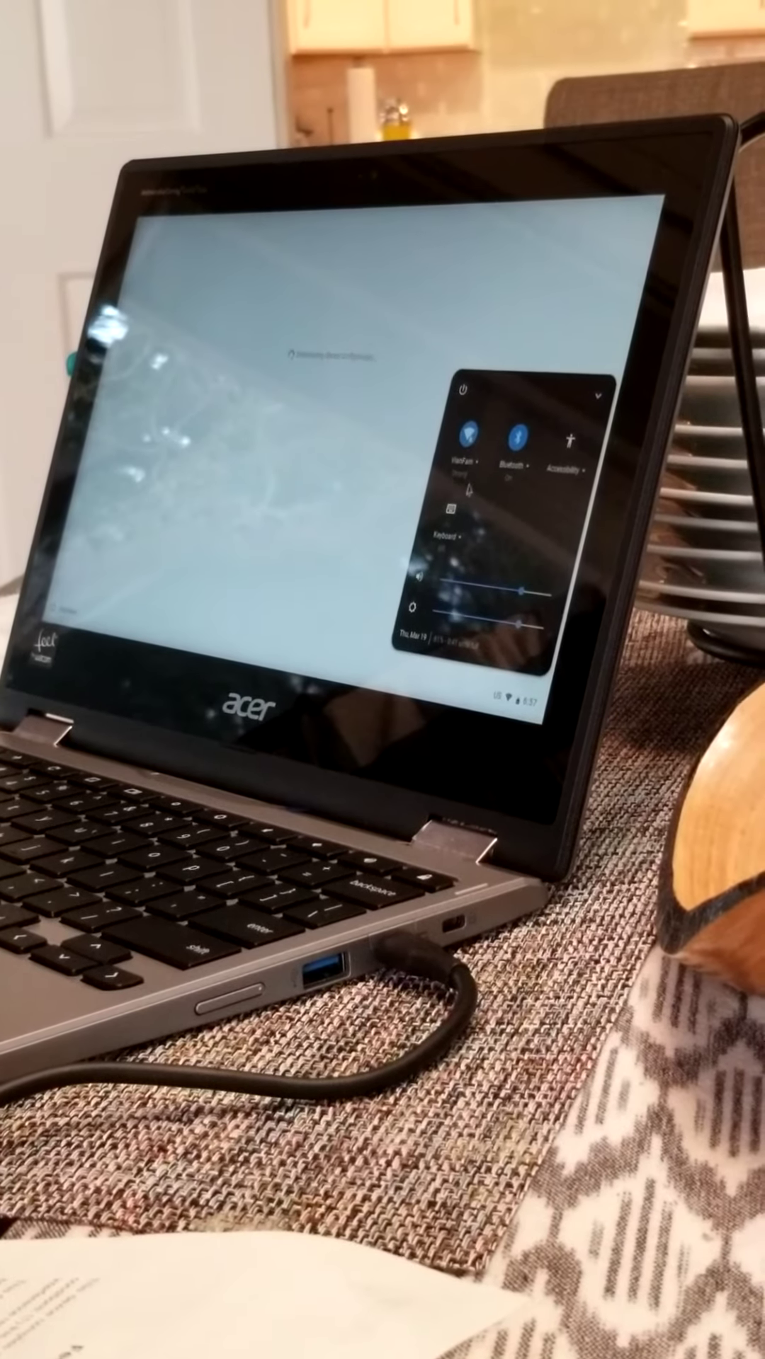
# Show the Wi-Fi network list, then close the network settings details.
pyautogui.click(468, 470)
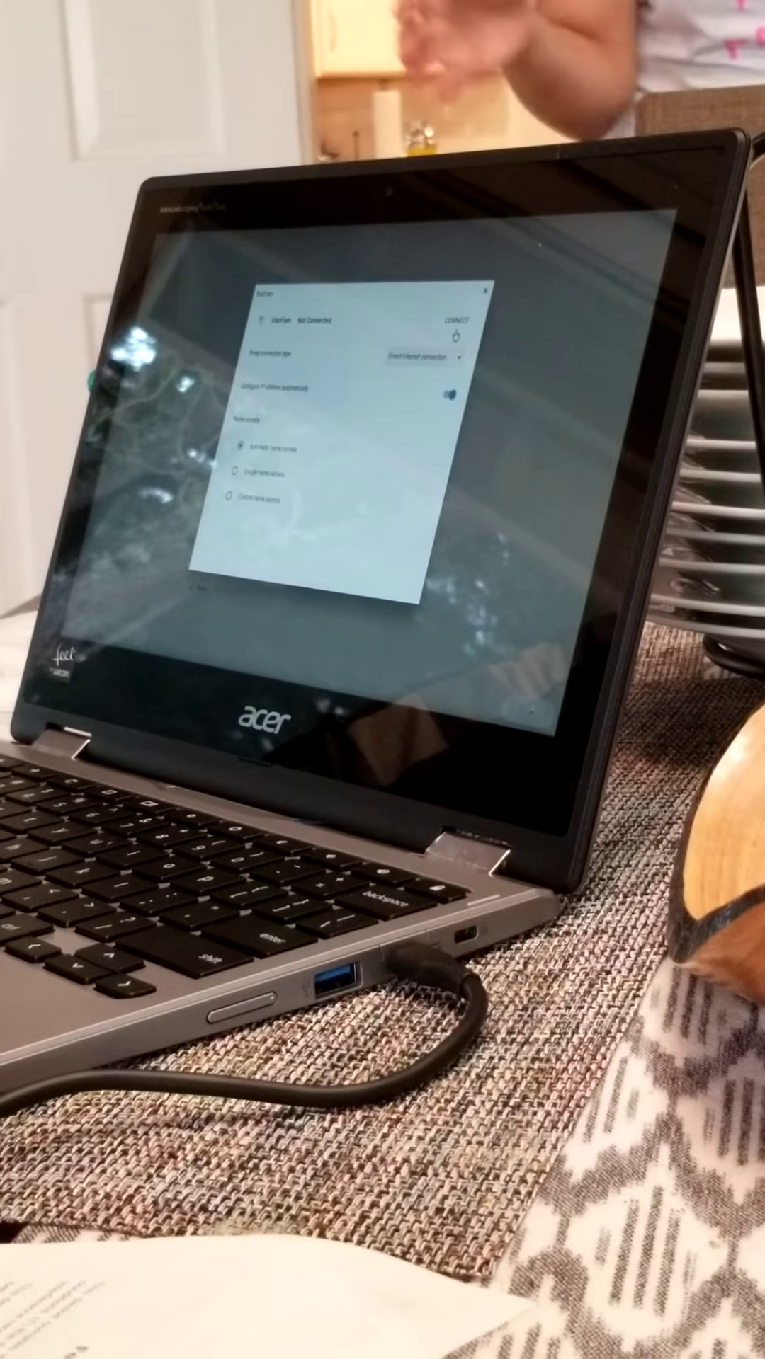
pyautogui.click(485, 297)
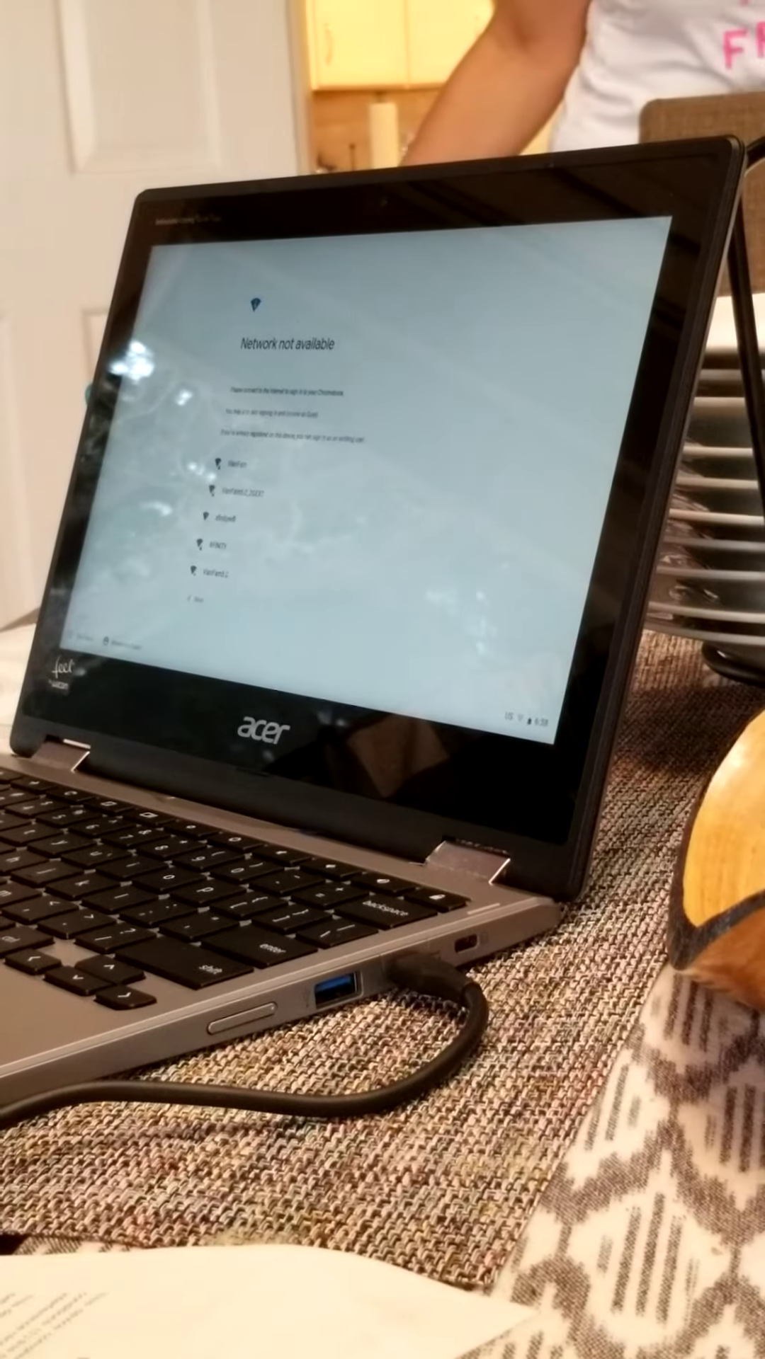
# Join the top Wi-Fi network in the list.
pyautogui.click(220, 465)
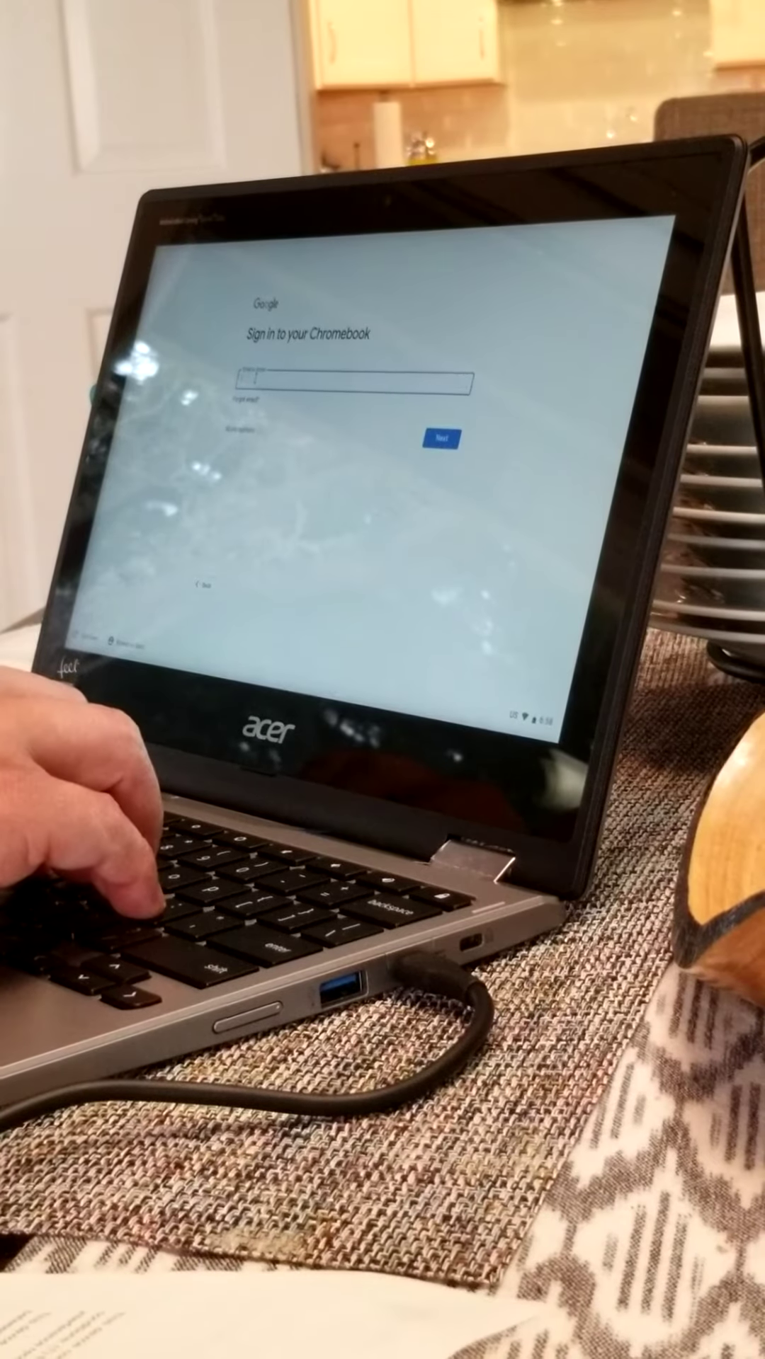
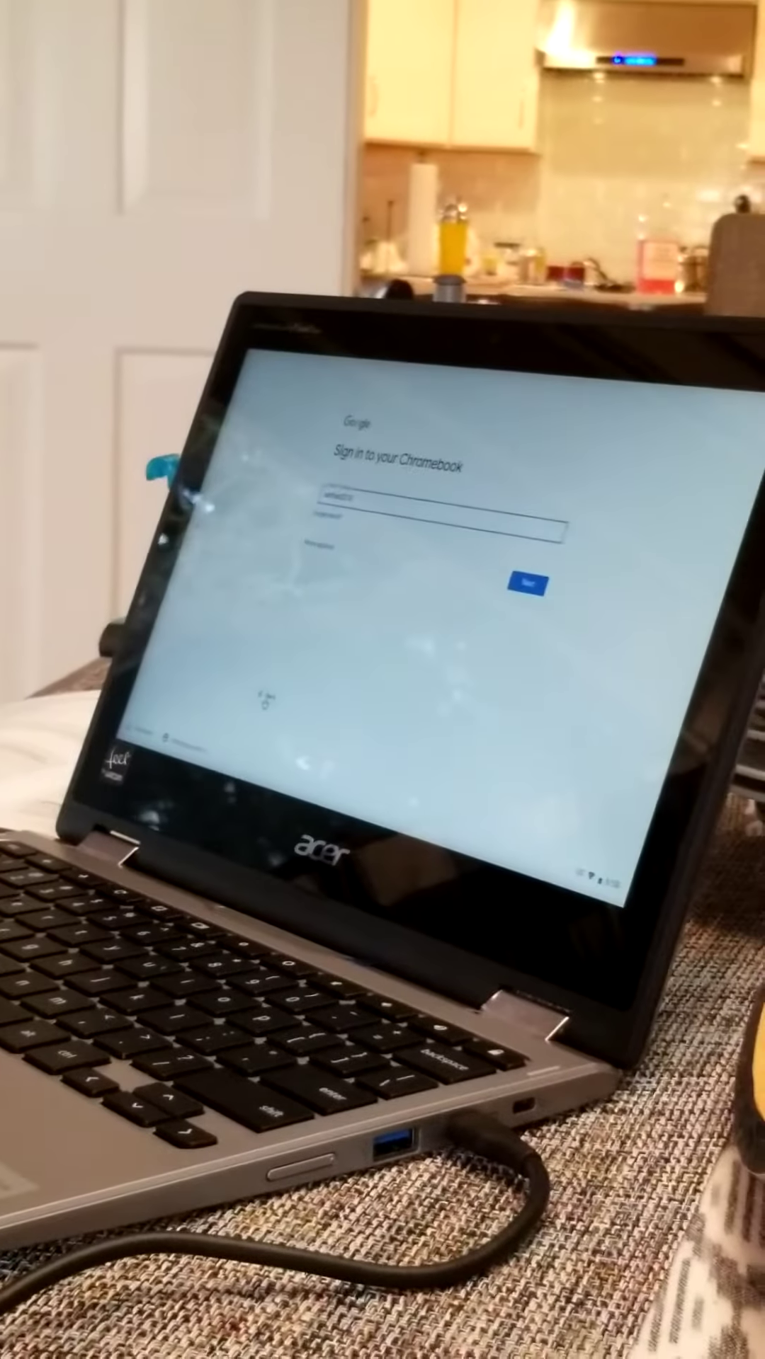
# Submit the email, then disconnect from the Wi-Fi network and close its details.
pyautogui.press('Return')
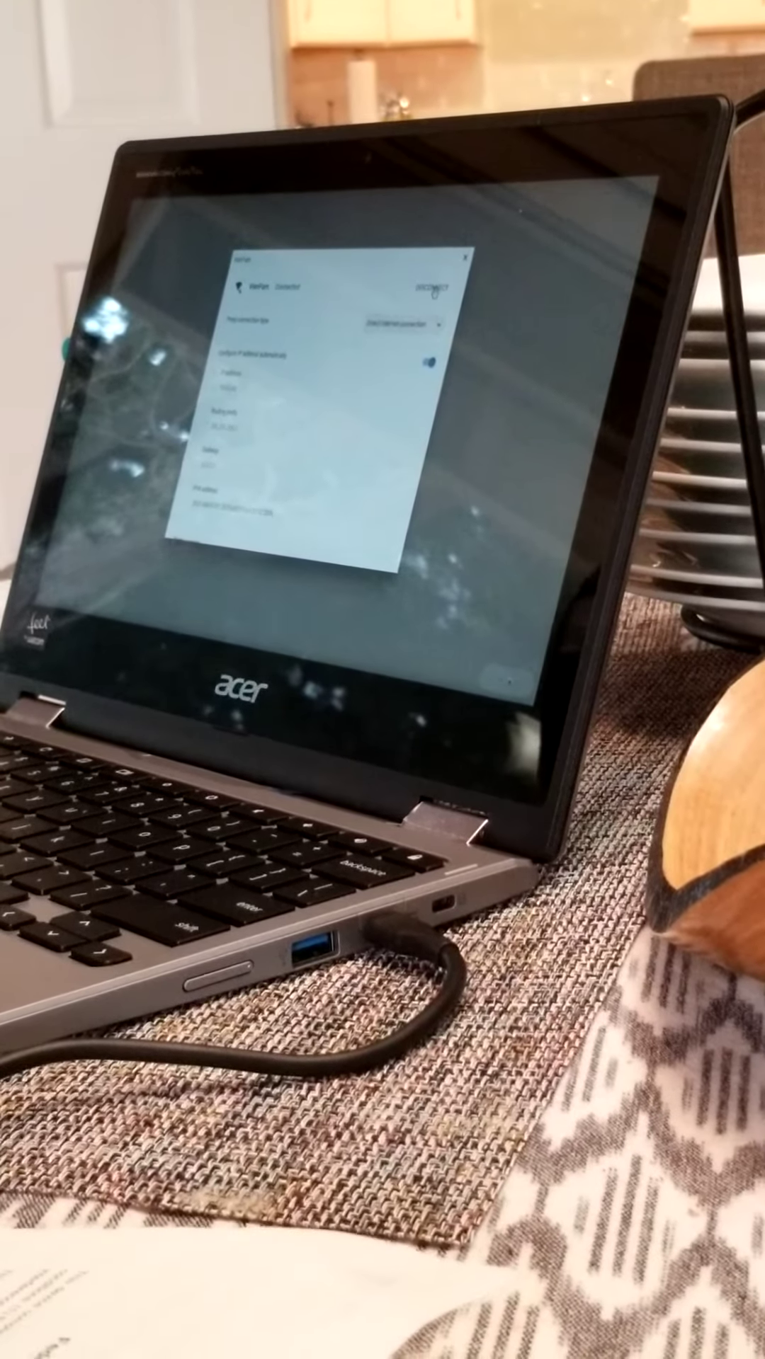
pyautogui.click(430, 294)
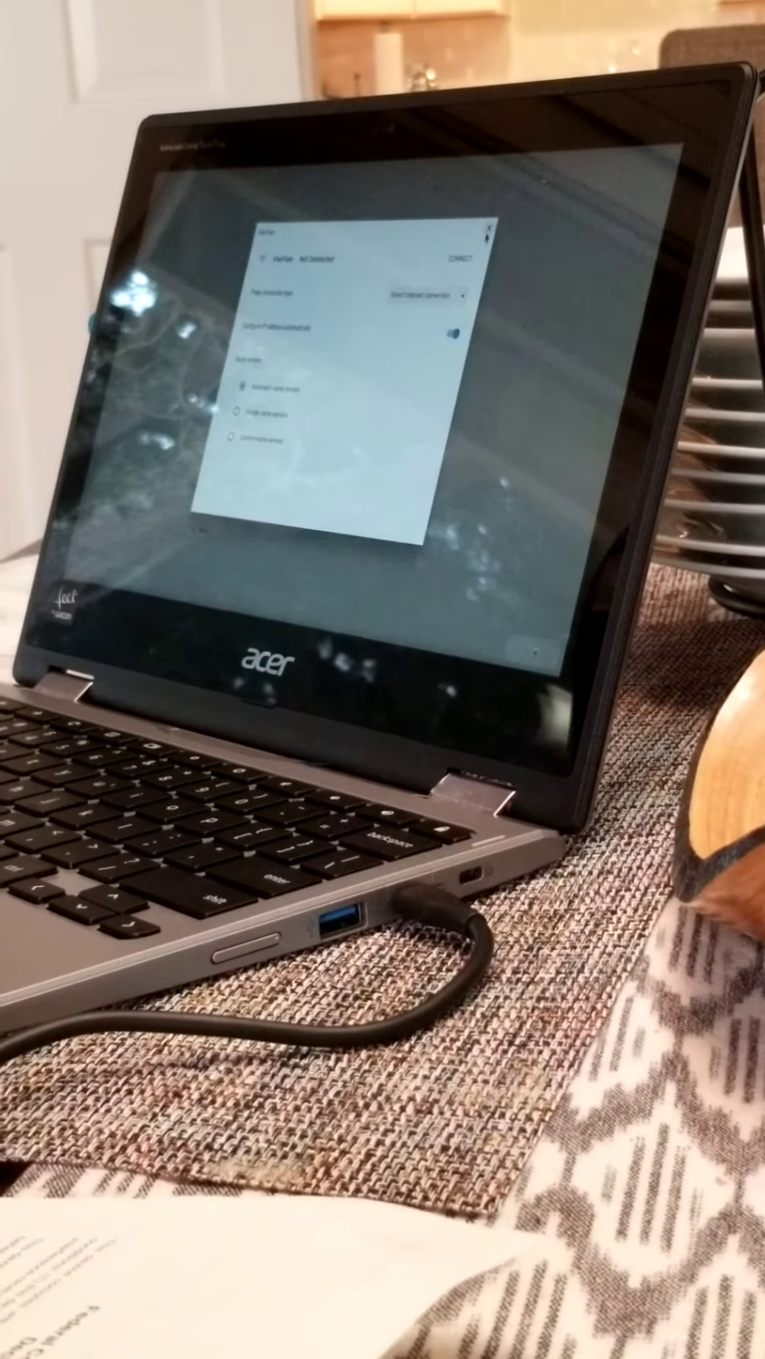
pyautogui.click(488, 236)
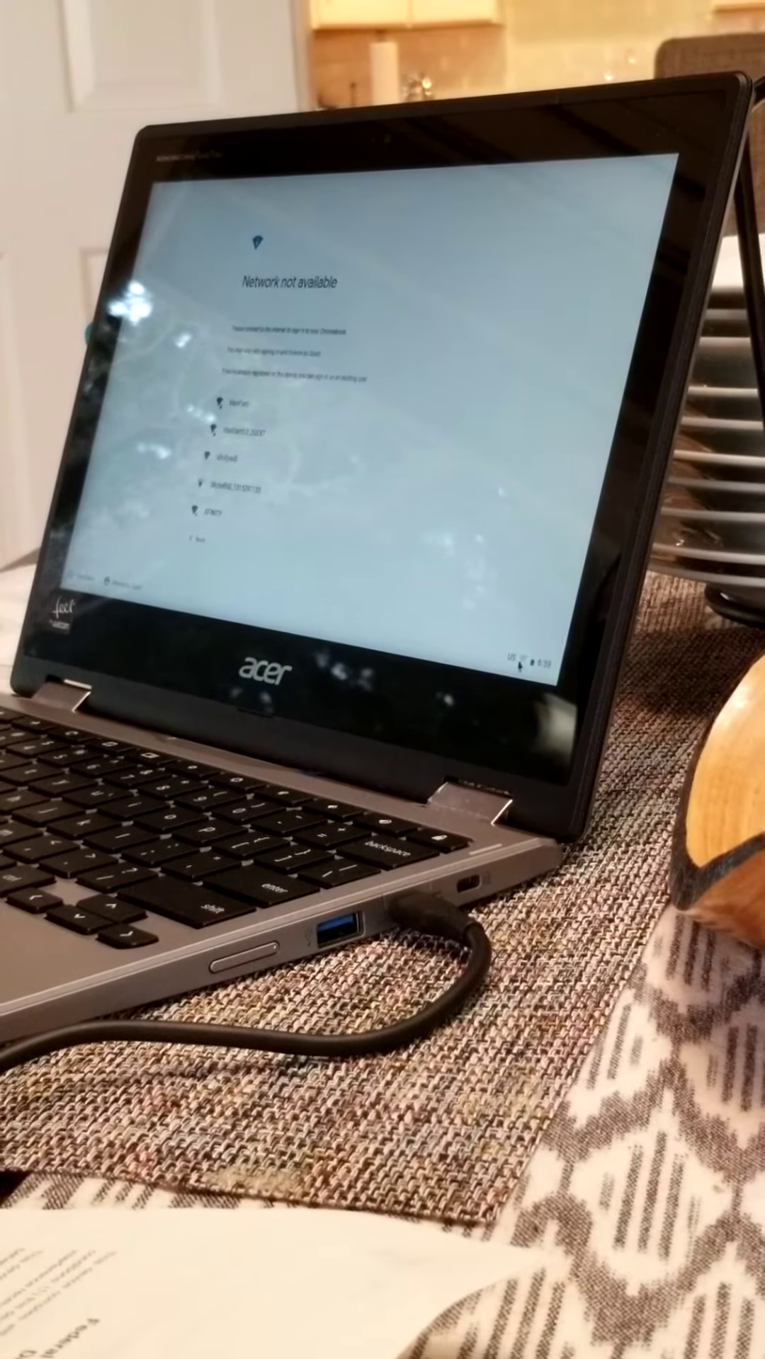
# Bring up the Wi-Fi network list from the status-area quick settings.
pyautogui.click(529, 661)
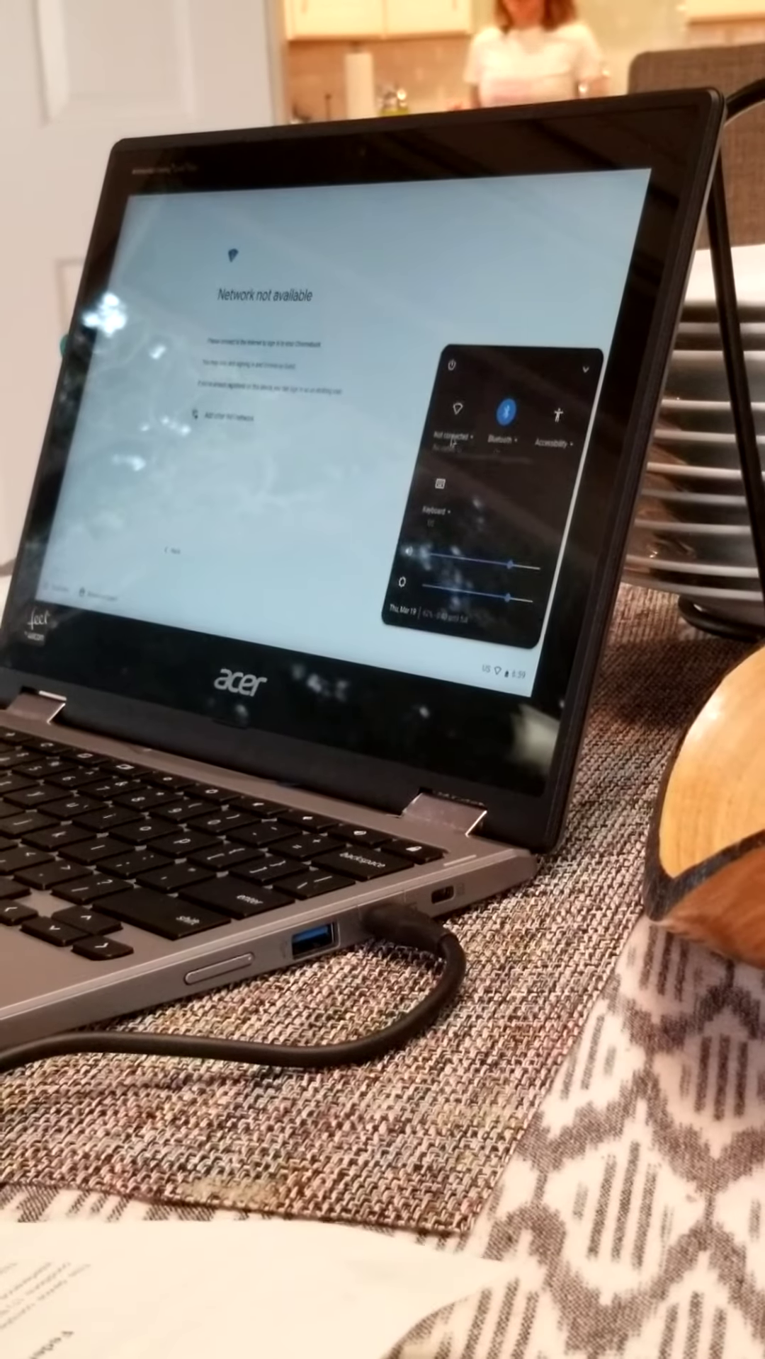
pyautogui.click(455, 419)
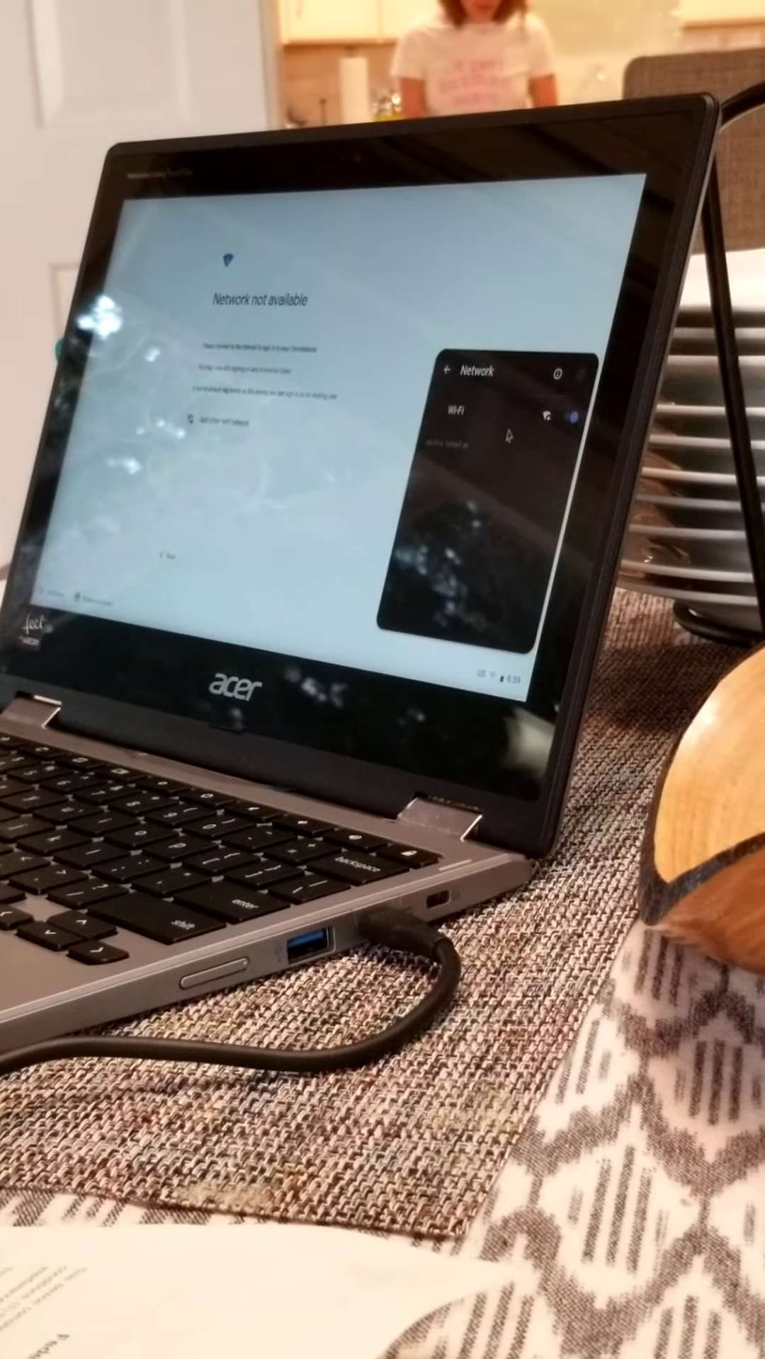